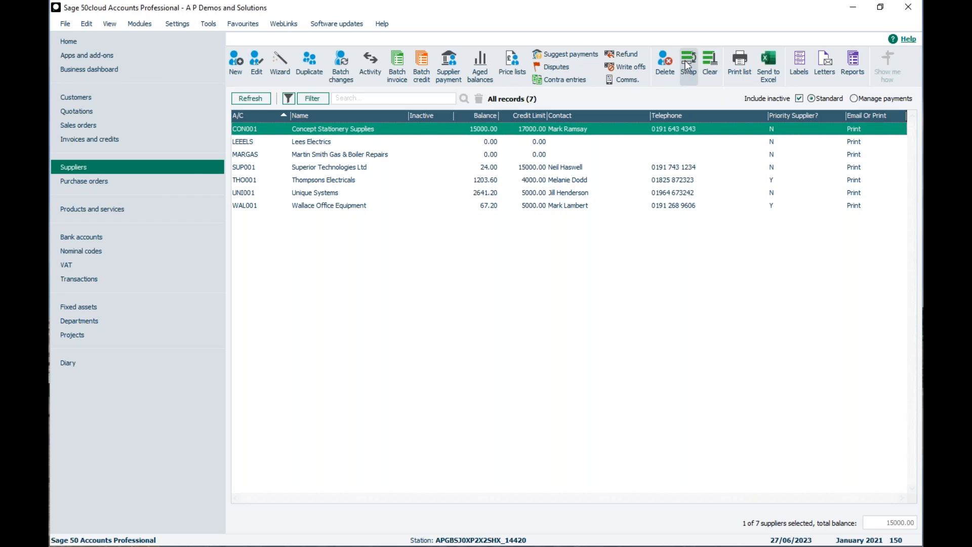
Select every supplier in the list to check their combined total balance, and clear the selection.
{"action": "left_click", "coordinate": [689, 62]}
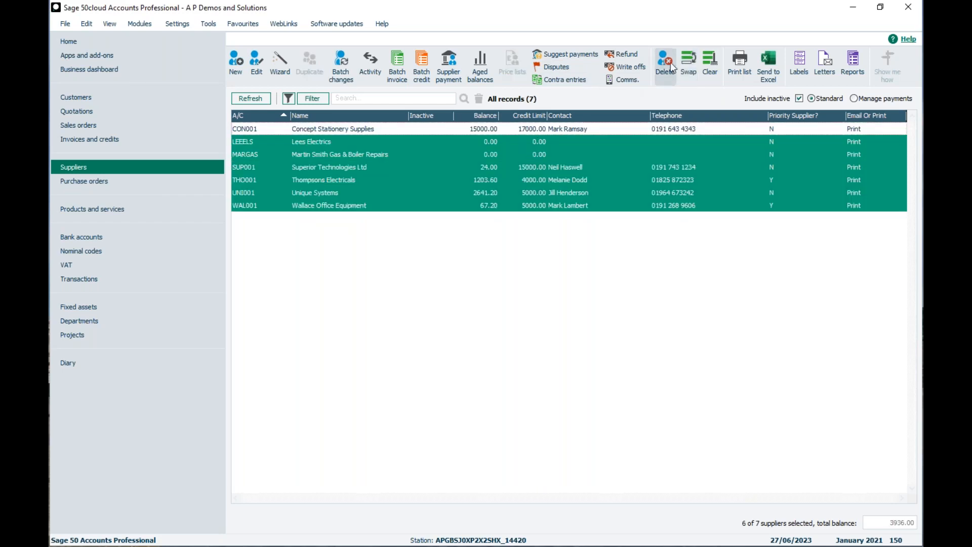
{"action": "left_click", "coordinate": [708, 65]}
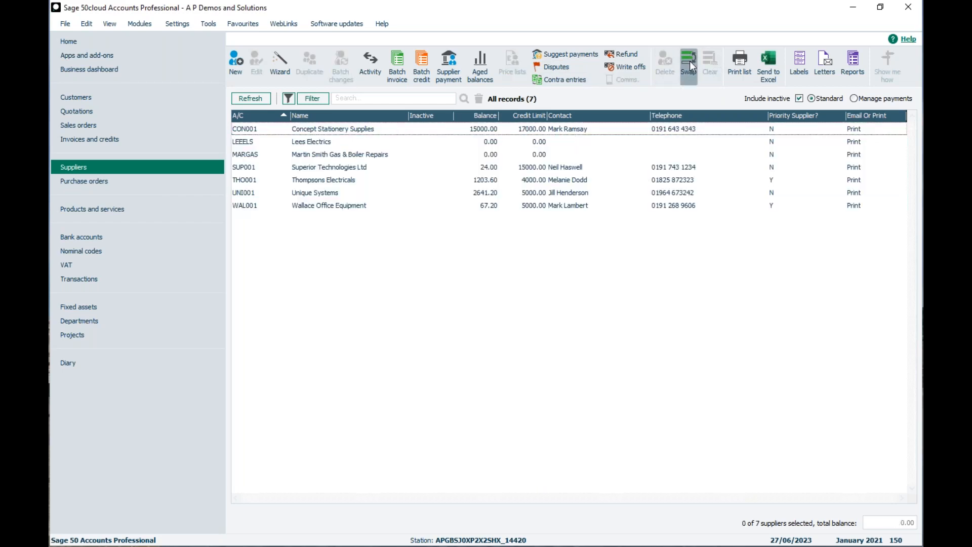
{"action": "left_click", "coordinate": [688, 63]}
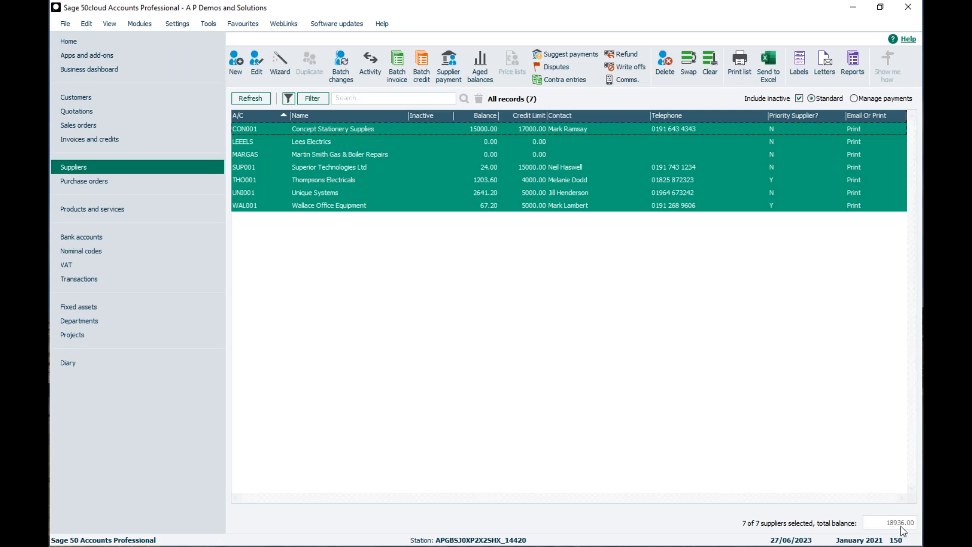
{"action": "left_click", "coordinate": [711, 60]}
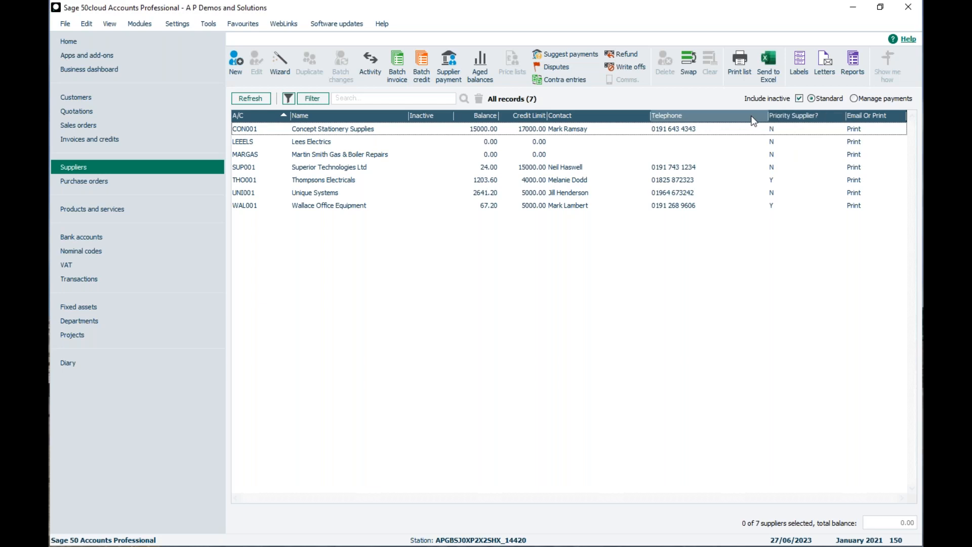
Hide the Priority Supplier? column in the supplier list, restore it, and check the rows flagged Y.
{"action": "right_click", "coordinate": [703, 117]}
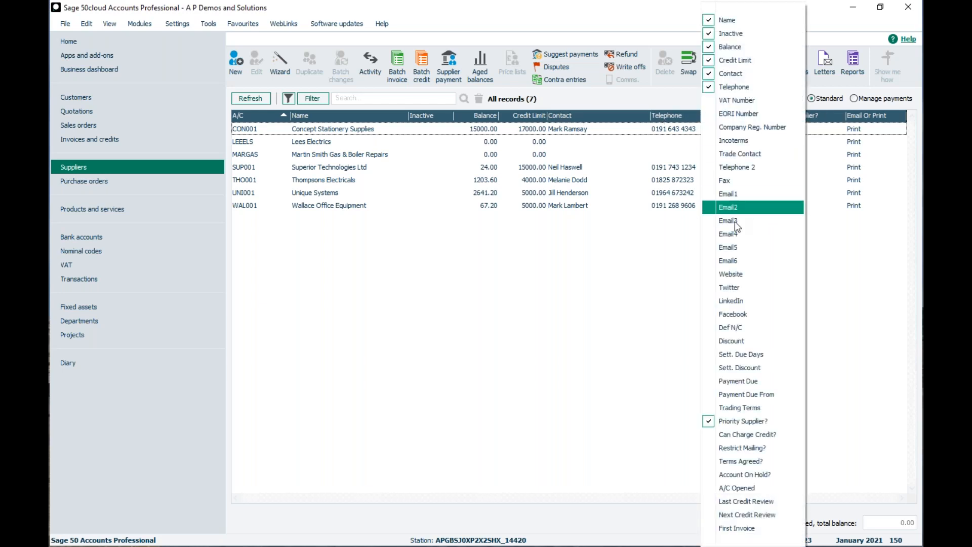
{"action": "left_click", "coordinate": [721, 422]}
{"action": "right_click", "coordinate": [725, 121]}
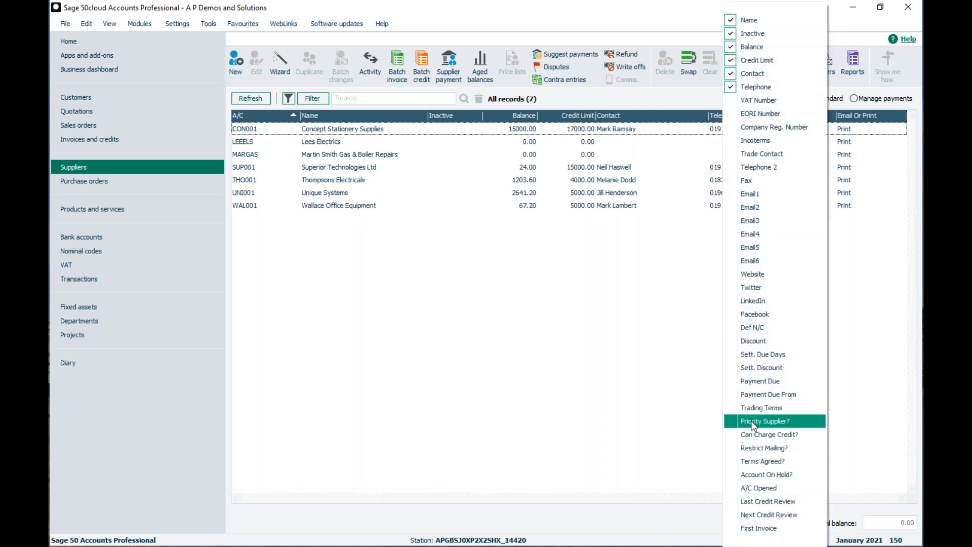
{"action": "left_click", "coordinate": [737, 425]}
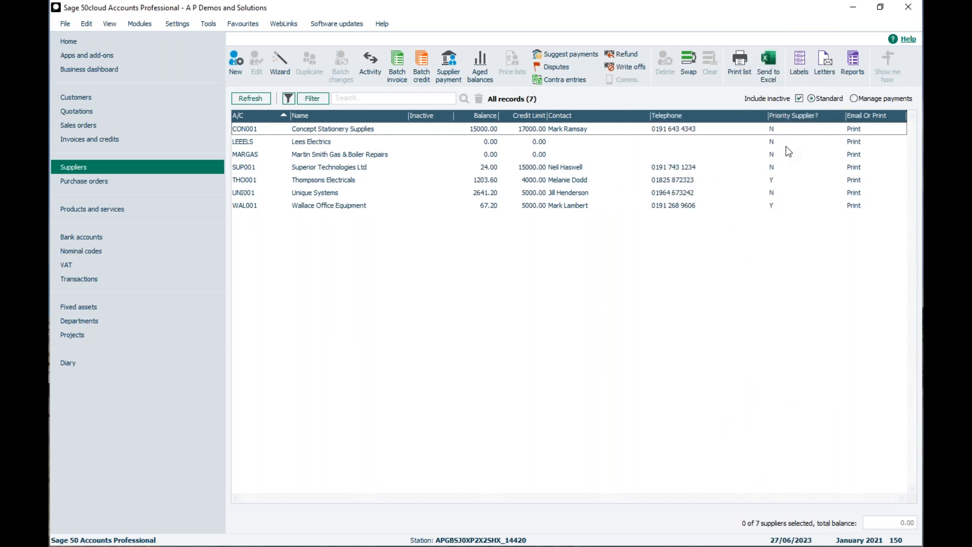
{"action": "left_click", "coordinate": [777, 181]}
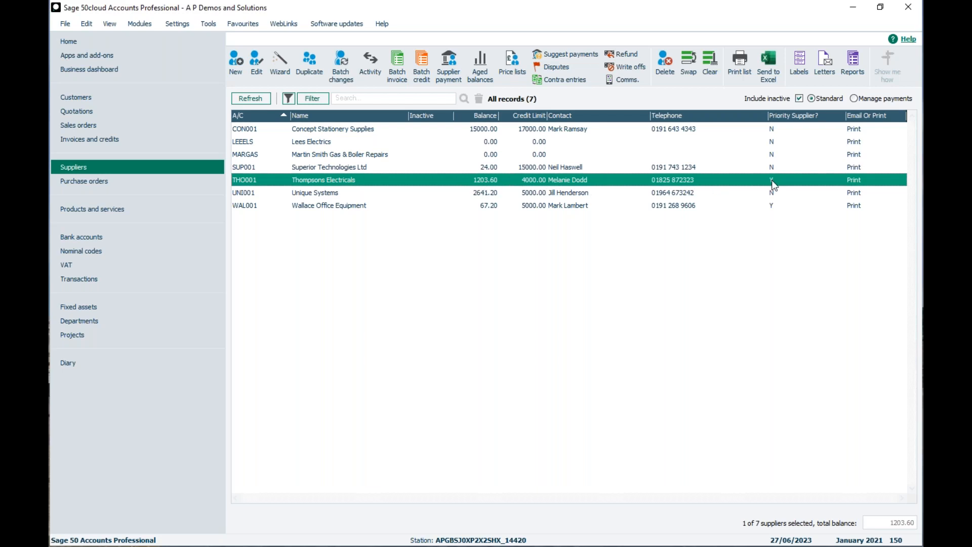
{"action": "left_click", "coordinate": [775, 210]}
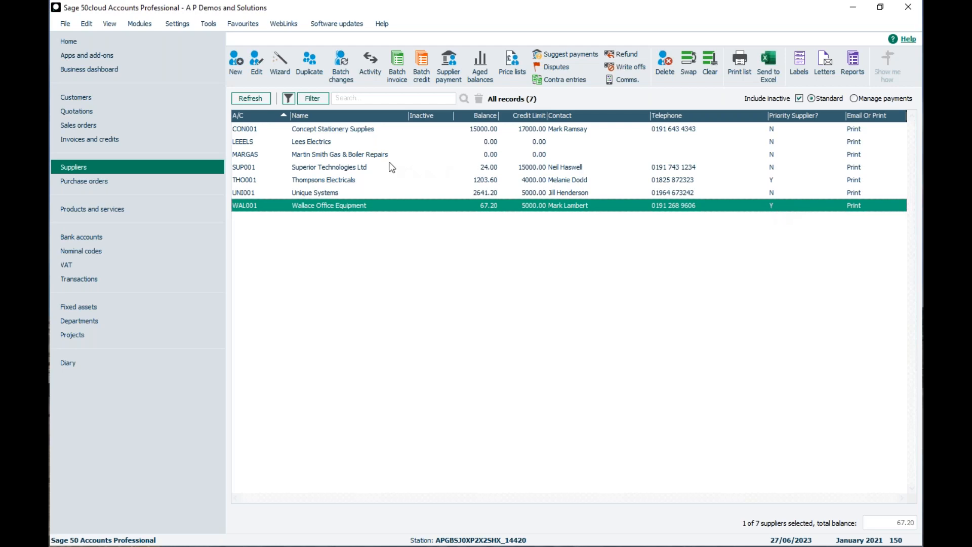
Mark Superior Technologies Ltd as a priority supplier in its credit control settings, and save and close the record.
{"action": "left_click", "coordinate": [335, 170]}
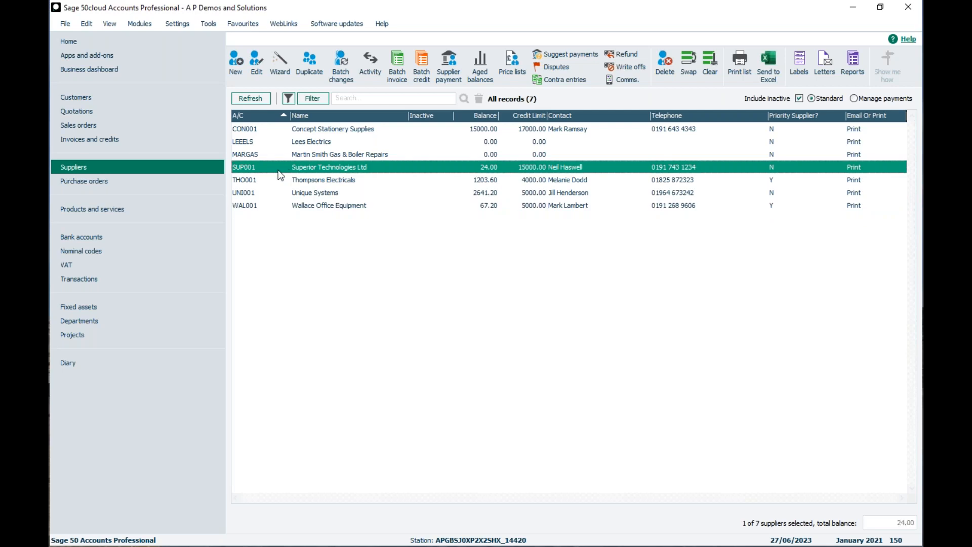
{"action": "double_click", "coordinate": [327, 169]}
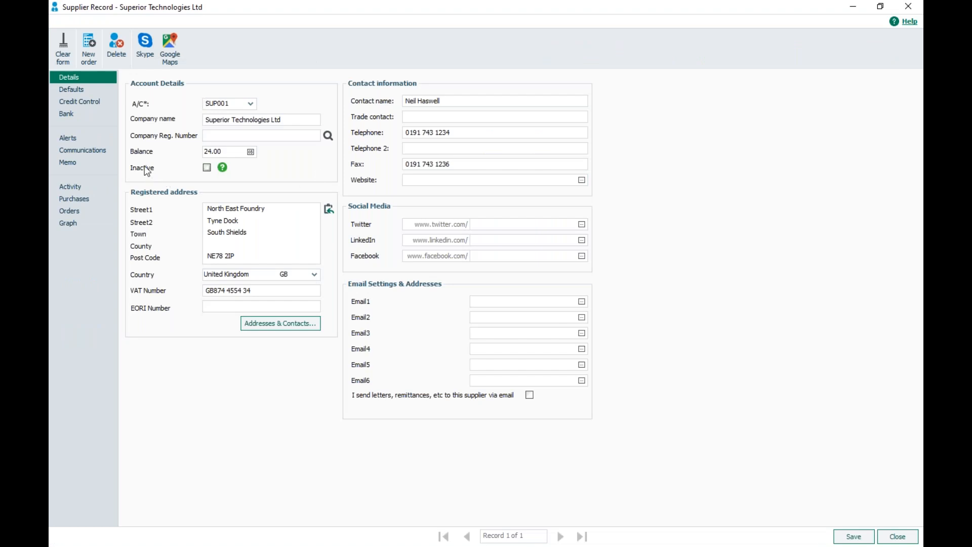
{"action": "left_click", "coordinate": [56, 102]}
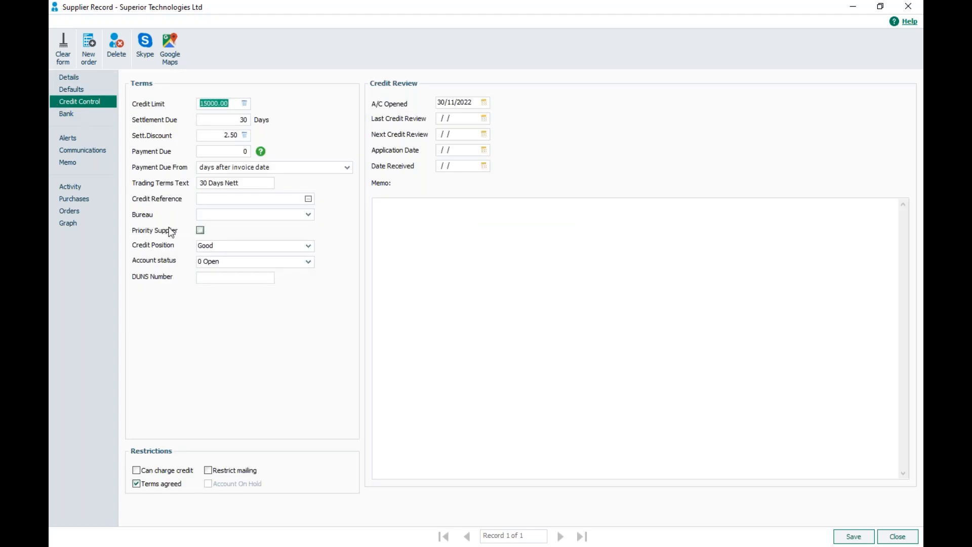
{"action": "left_click", "coordinate": [201, 231]}
{"action": "left_click", "coordinate": [846, 538]}
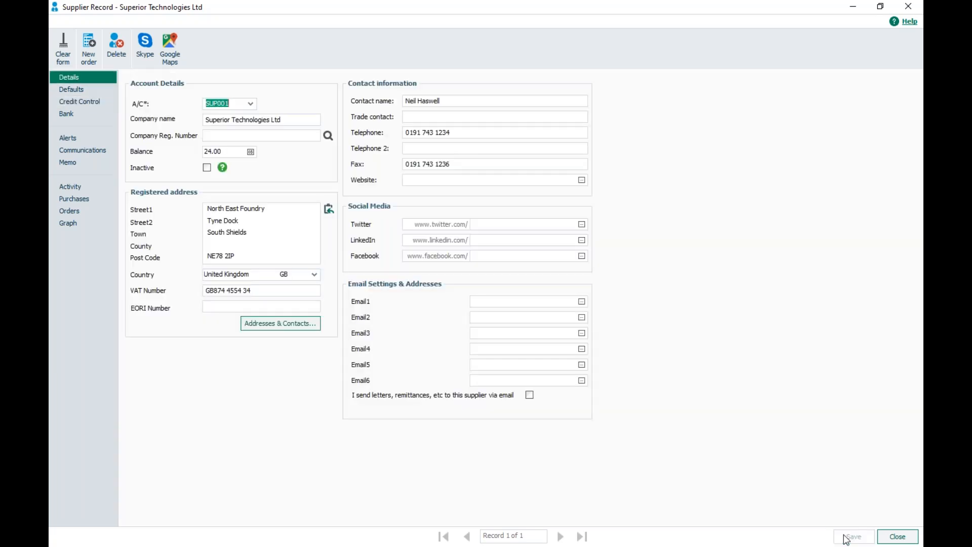
{"action": "left_click", "coordinate": [898, 538]}
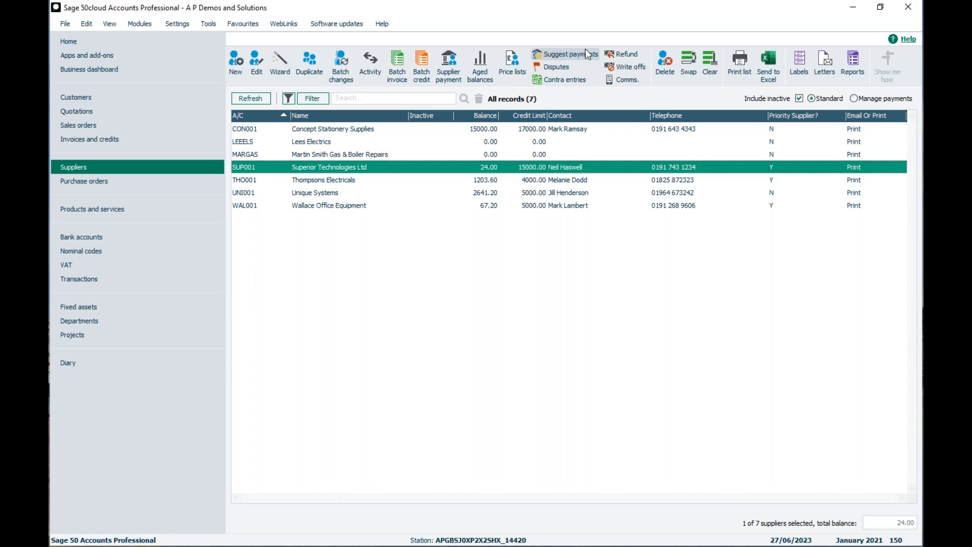
Review the Suggest Payments list sorted by account and by priority, and close it.
{"action": "left_click", "coordinate": [538, 54]}
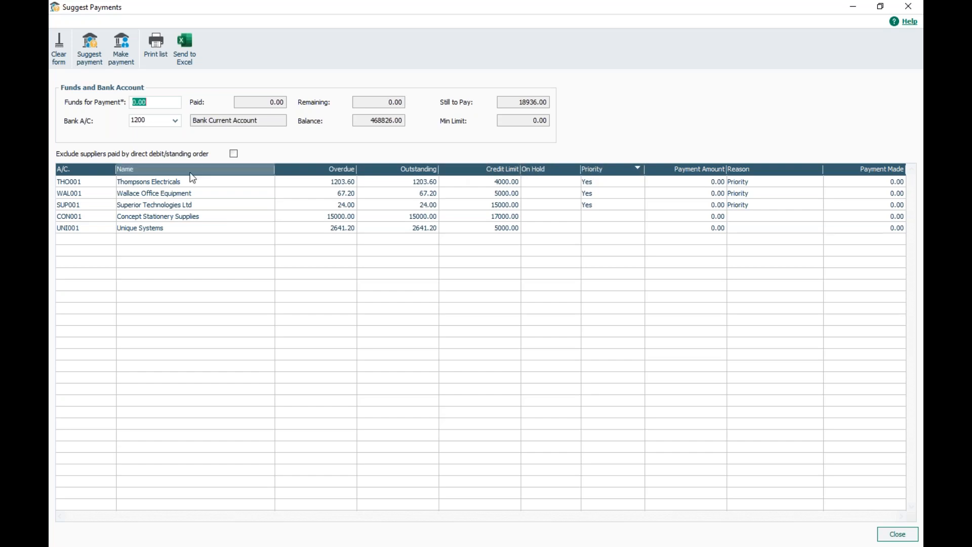
{"action": "left_click", "coordinate": [66, 167]}
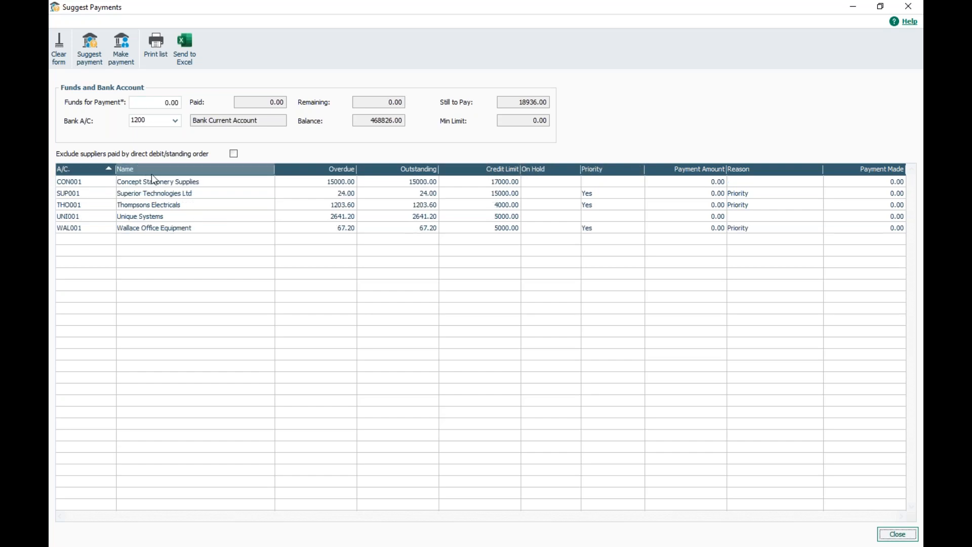
{"action": "left_click", "coordinate": [634, 170]}
{"action": "left_click", "coordinate": [634, 170]}
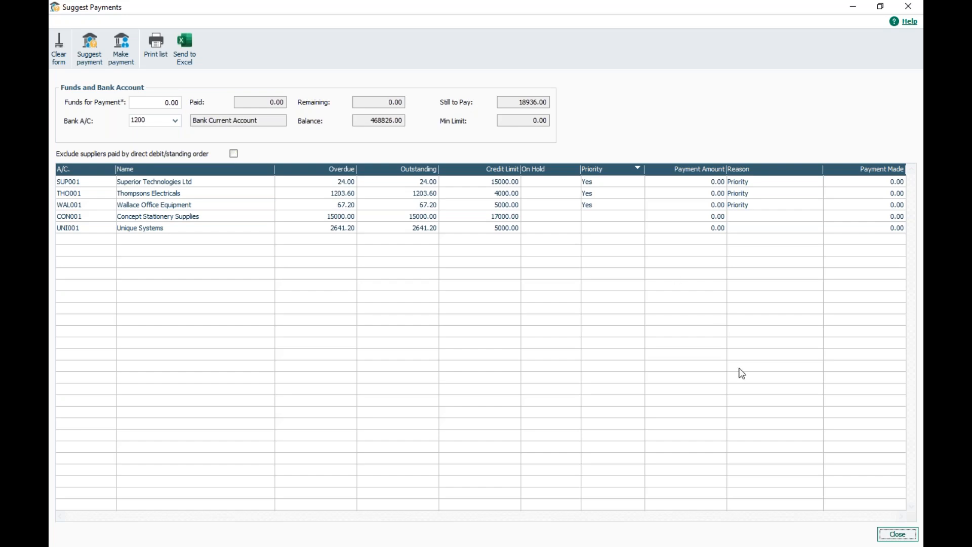
{"action": "left_click", "coordinate": [887, 536]}
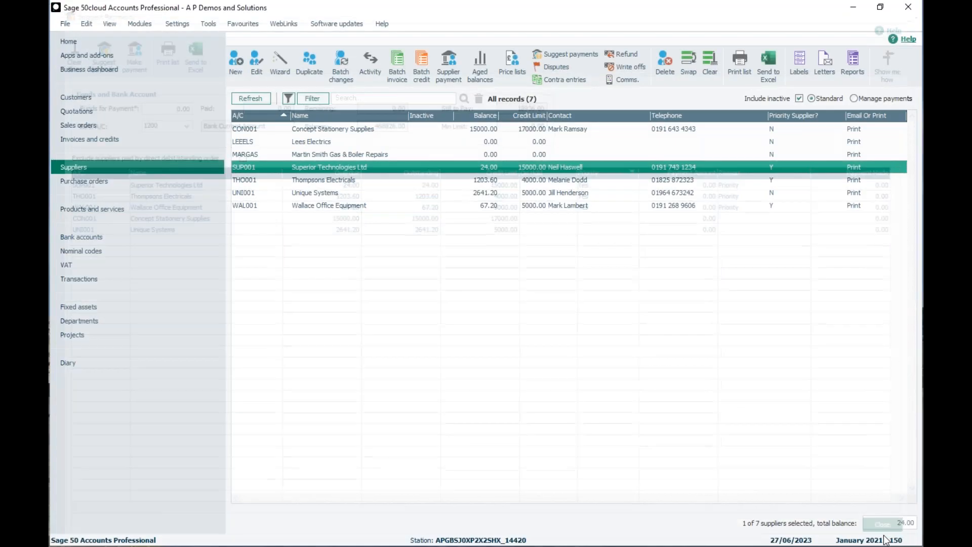
In the bank settings of the Unique Systems record, rename user-defined Payment Method 1 to Paypal and mark it as online.
{"action": "left_click", "coordinate": [308, 194]}
{"action": "double_click", "coordinate": [307, 194]}
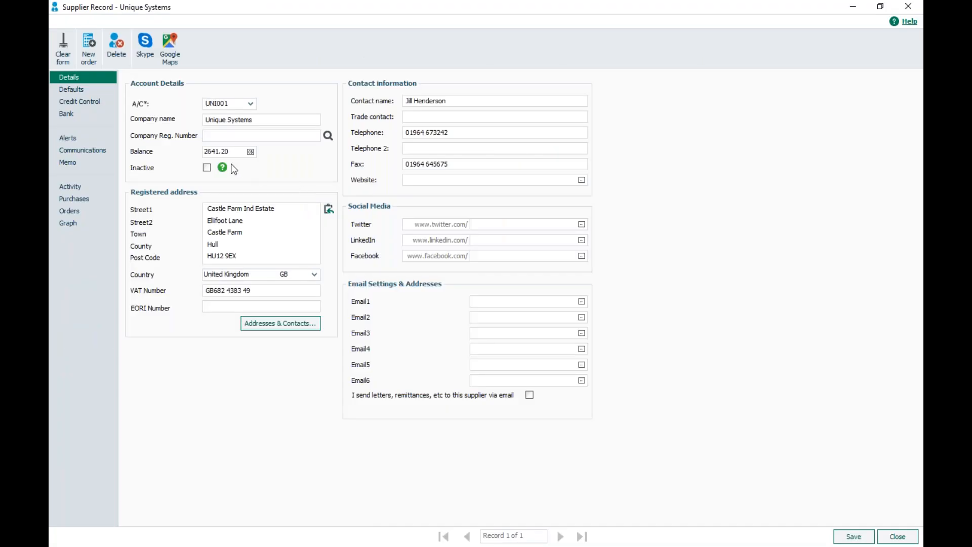
{"action": "left_click", "coordinate": [66, 114]}
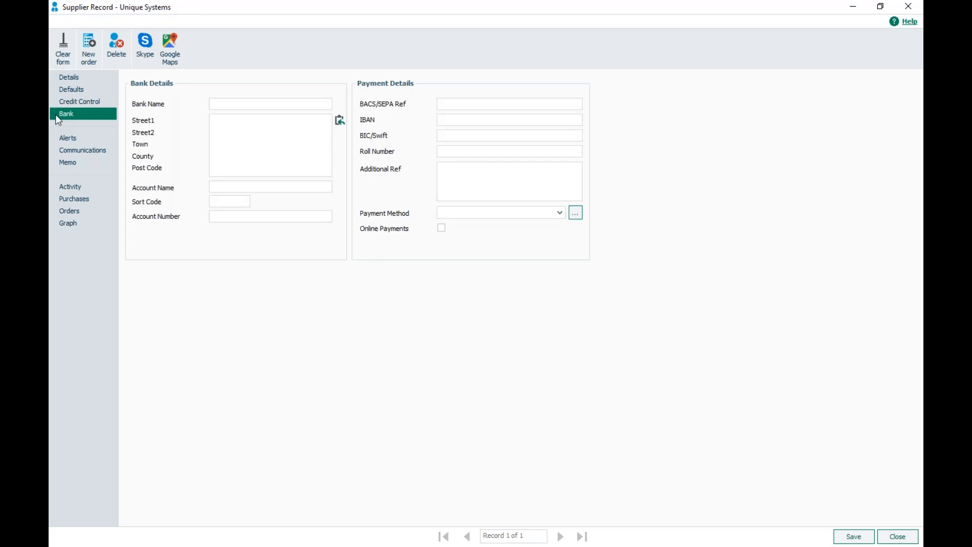
{"action": "left_click", "coordinate": [560, 213]}
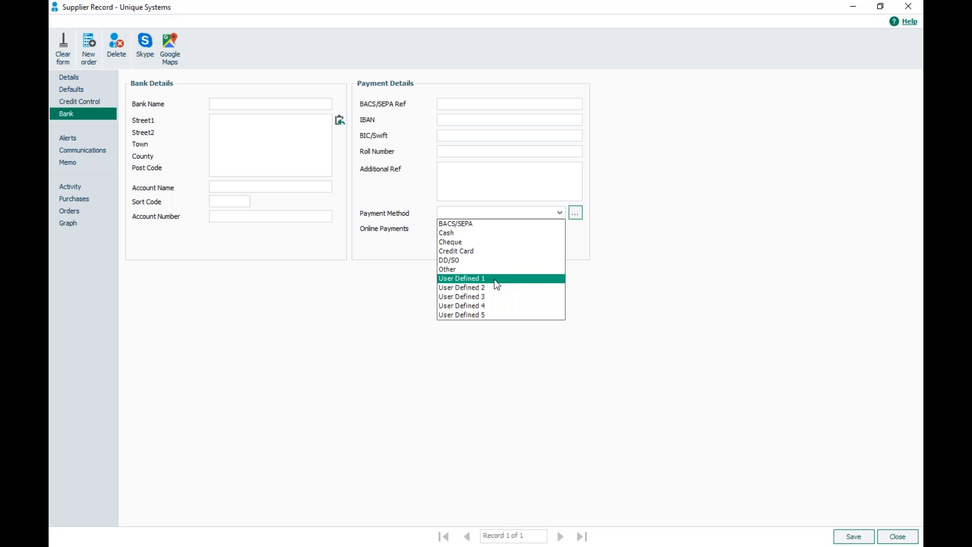
{"action": "left_click", "coordinate": [579, 238]}
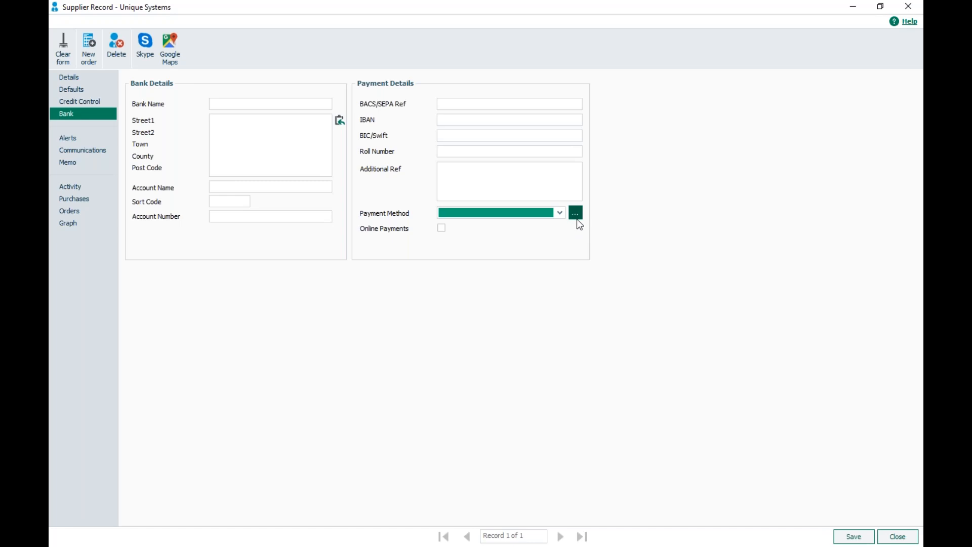
{"action": "left_click", "coordinate": [576, 215]}
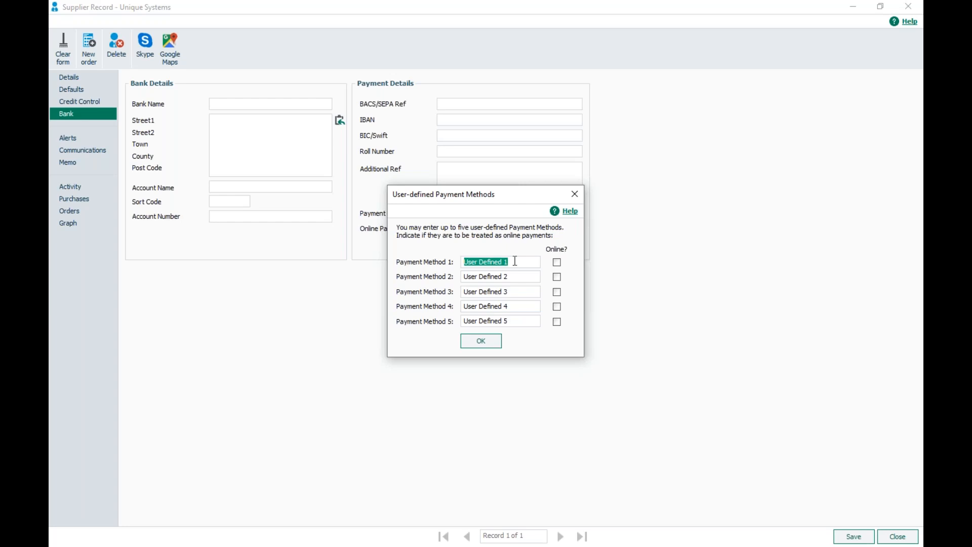
{"action": "type", "text": "Paypal"}
{"action": "left_click", "coordinate": [475, 345]}
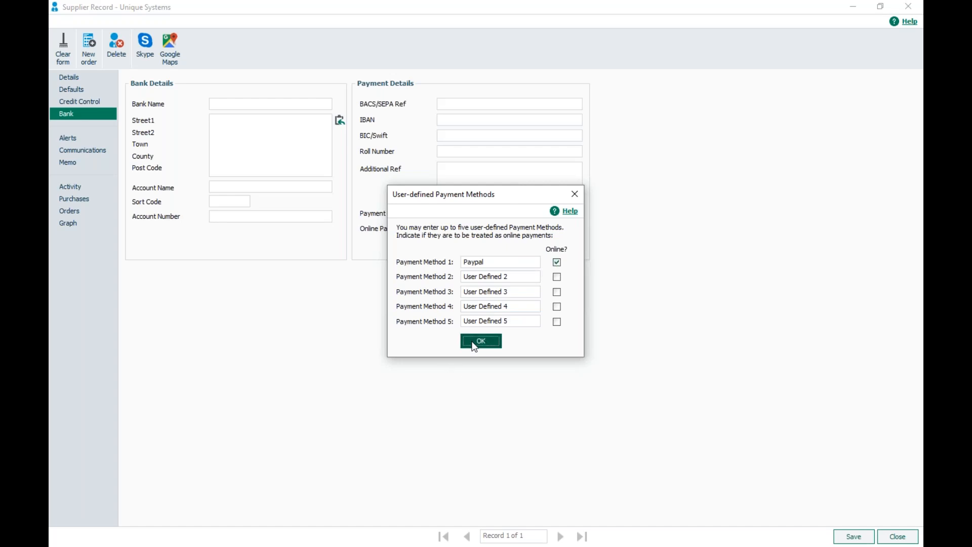
Set the payment method for Unique Systems to DD/SO, and save and close the supplier record.
{"action": "left_click", "coordinate": [560, 214]}
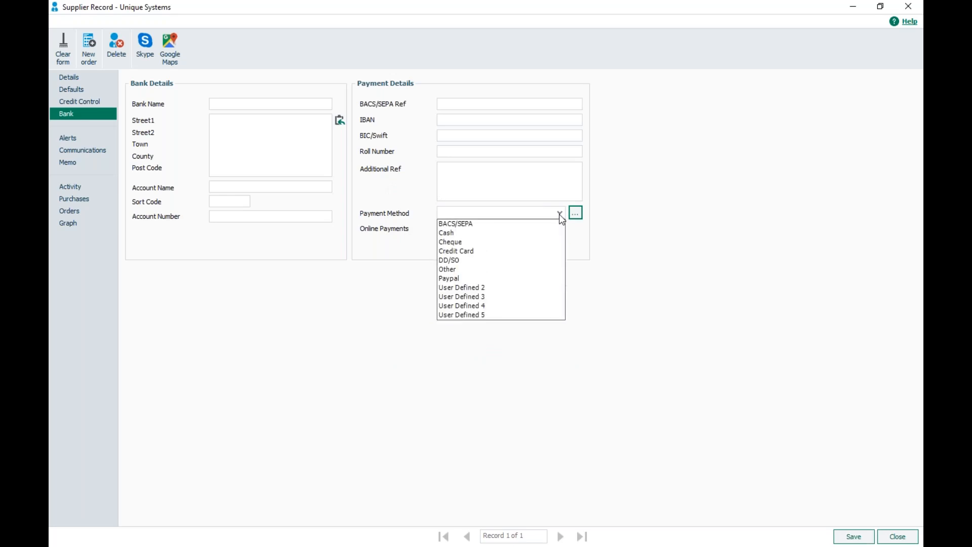
{"action": "left_click", "coordinate": [459, 262]}
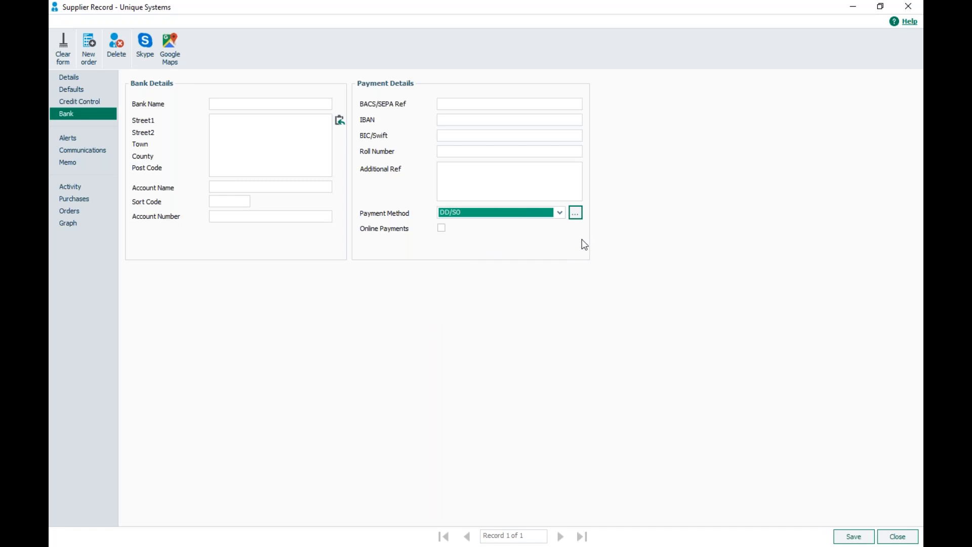
{"action": "left_click", "coordinate": [845, 540]}
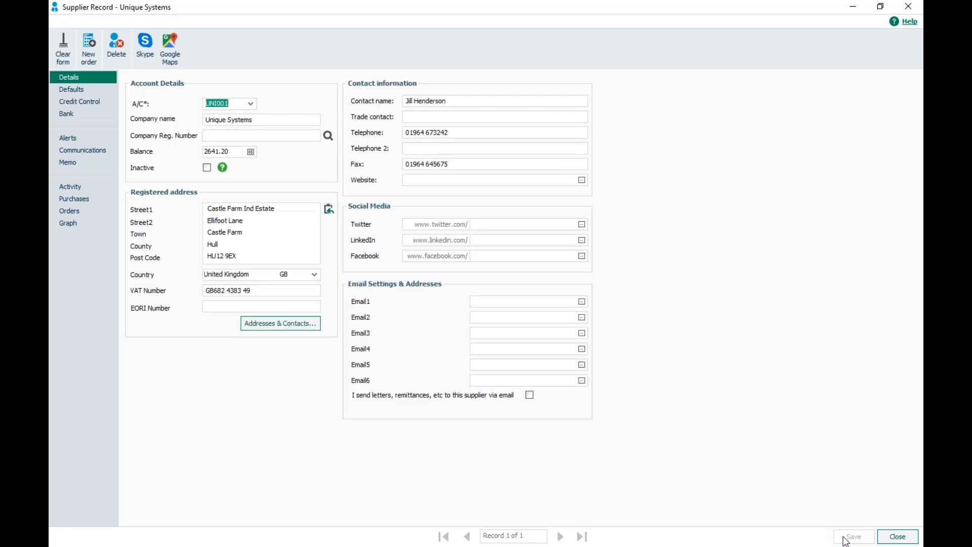
{"action": "left_click", "coordinate": [894, 537]}
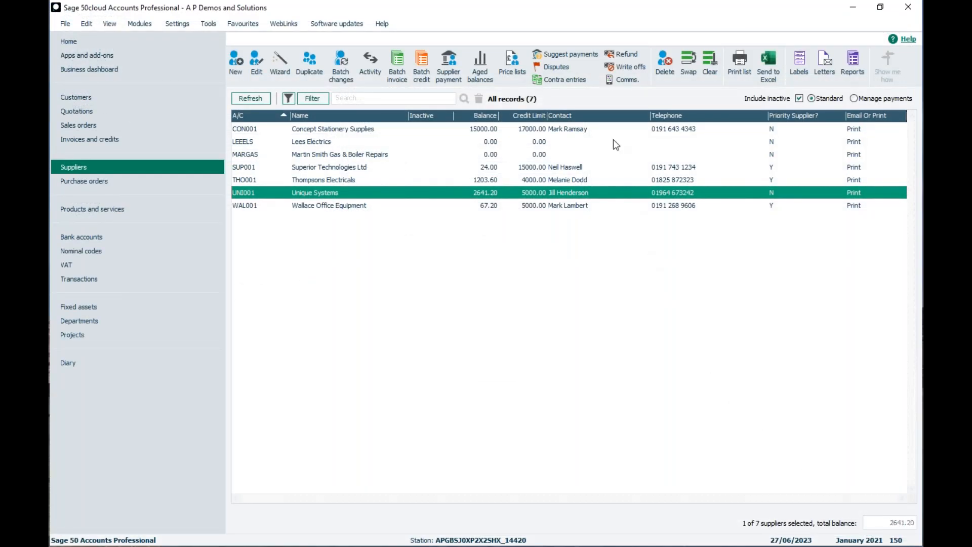
Open Suggest Payments and compare the list with suppliers paid by direct debit/standing order excluded and included.
{"action": "left_click", "coordinate": [541, 53]}
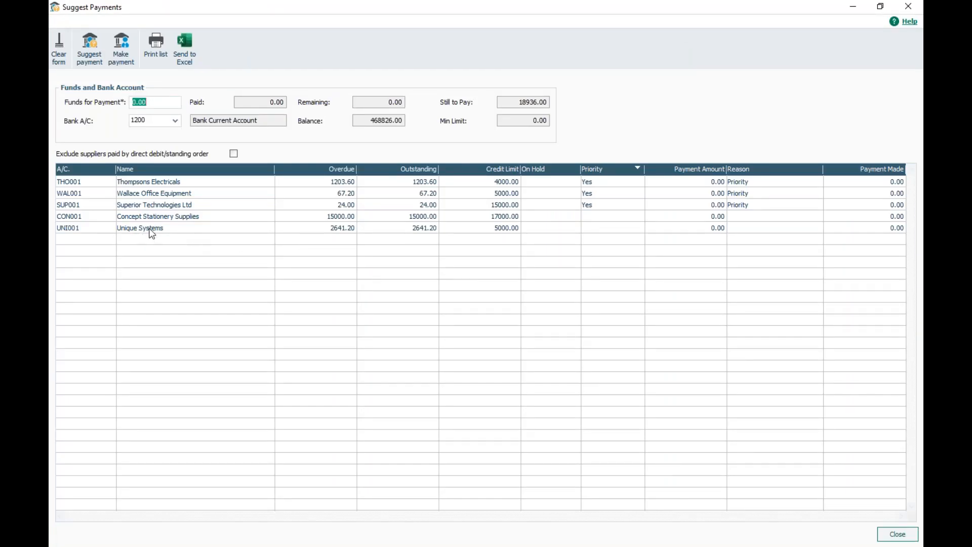
{"action": "left_click", "coordinate": [233, 154]}
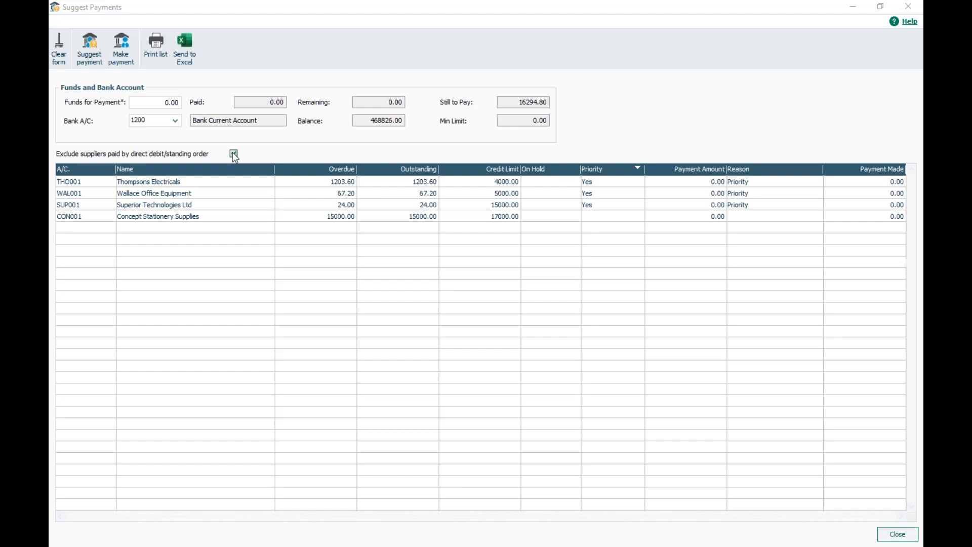
{"action": "left_click", "coordinate": [233, 153]}
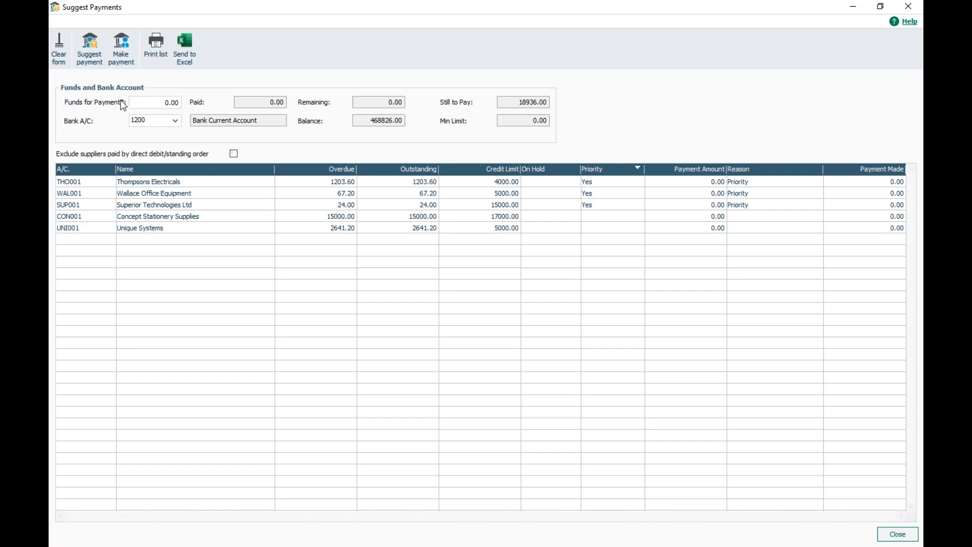
Set the funds for payment to 18936, keep bank account 1200, and generate the suggested payments.
{"action": "left_click", "coordinate": [172, 102]}
{"action": "left_click_drag", "start_coordinate": [172, 101], "coordinate": [111, 103]}
{"action": "key", "text": "BackSpace"}
{"action": "type", "text": "18936"}
{"action": "left_click", "coordinate": [175, 121]}
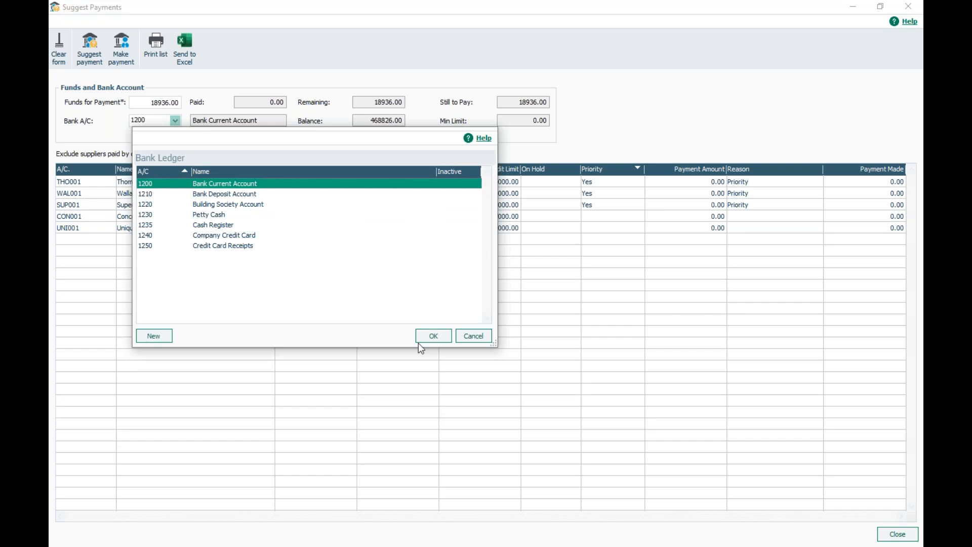
{"action": "left_click", "coordinate": [431, 337]}
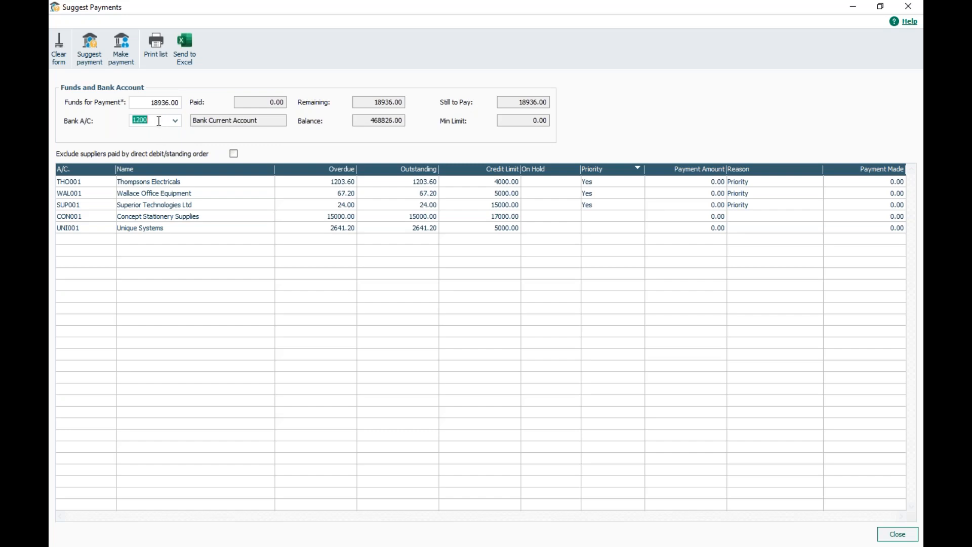
{"action": "left_click", "coordinate": [91, 46]}
Regenerate the suggested payments with funds of 10000 and open the supplier payment for account THO001.
{"action": "left_click", "coordinate": [141, 98]}
{"action": "type", "text": "10000"}
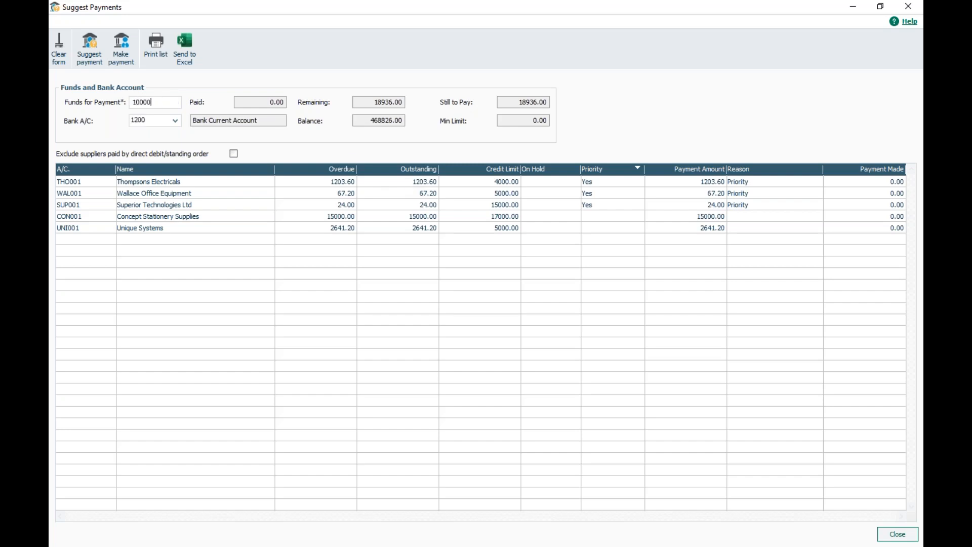
{"action": "left_click", "coordinate": [94, 50]}
{"action": "left_click", "coordinate": [124, 46]}
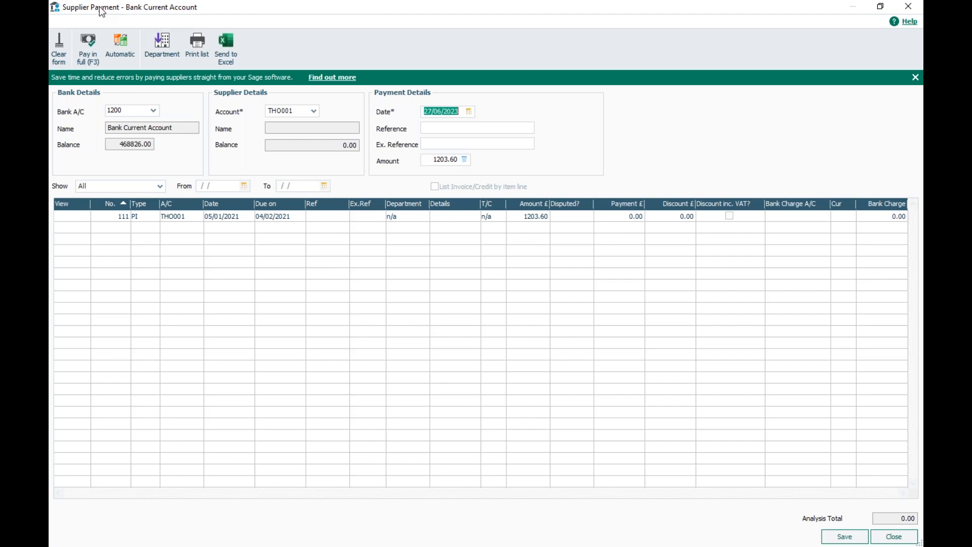
Pay the outstanding THO001 invoice in full, save the payment with the date 27/06/2023 accepted, and close the payment window.
{"action": "double_click", "coordinate": [272, 10]}
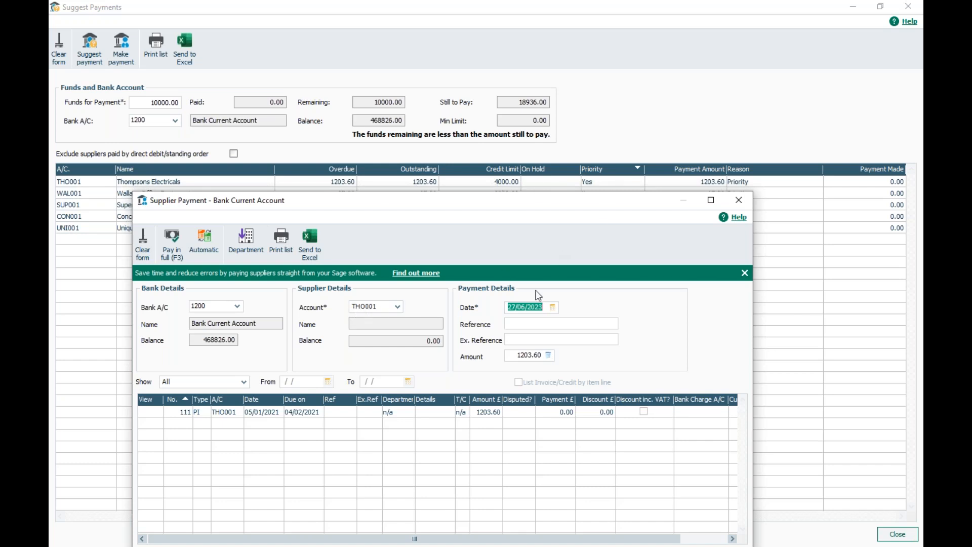
{"action": "left_click", "coordinate": [711, 199]}
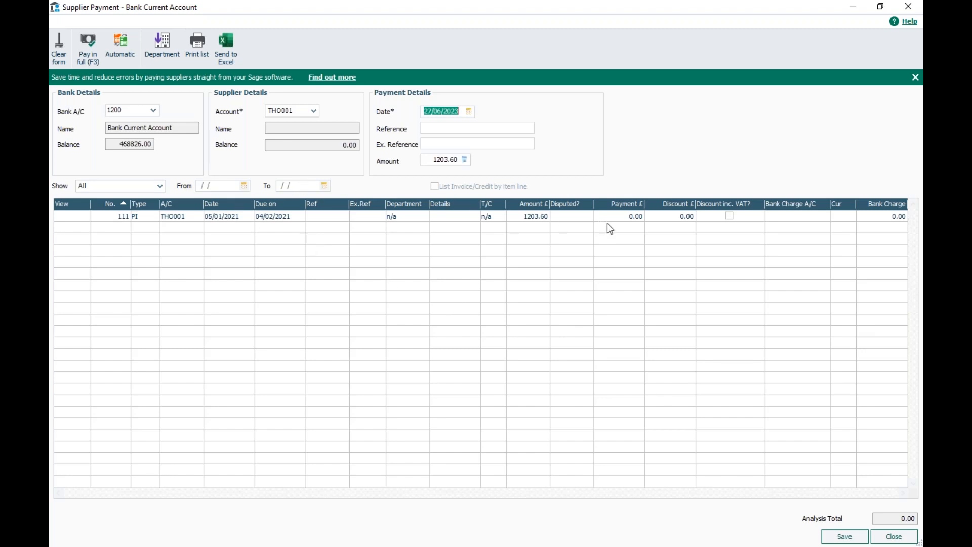
{"action": "left_click", "coordinate": [633, 217]}
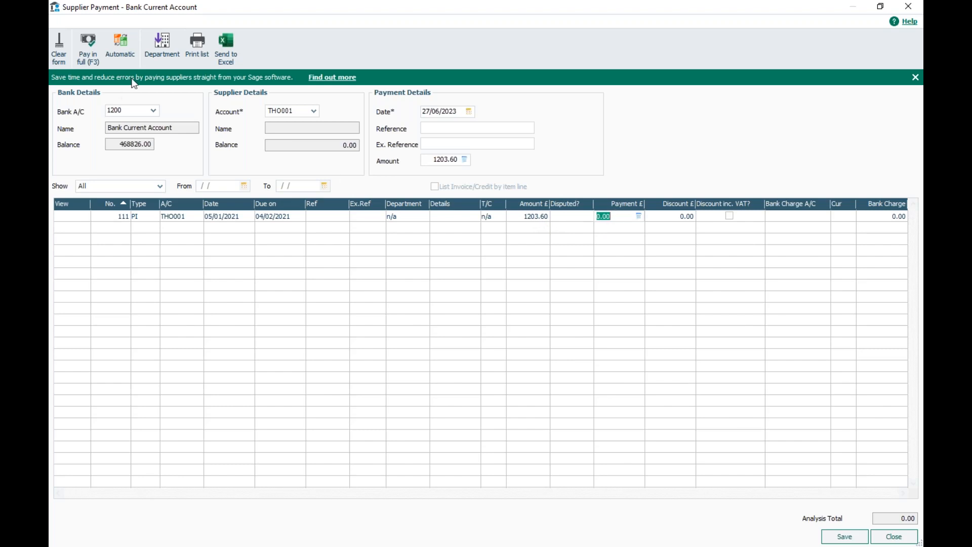
{"action": "left_click", "coordinate": [87, 46]}
{"action": "left_click", "coordinate": [842, 538]}
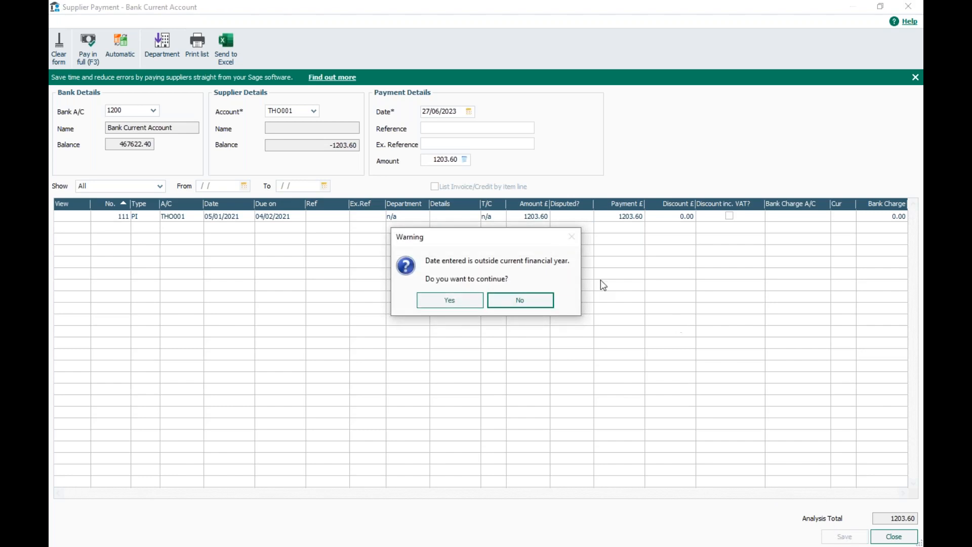
{"action": "left_click", "coordinate": [446, 300]}
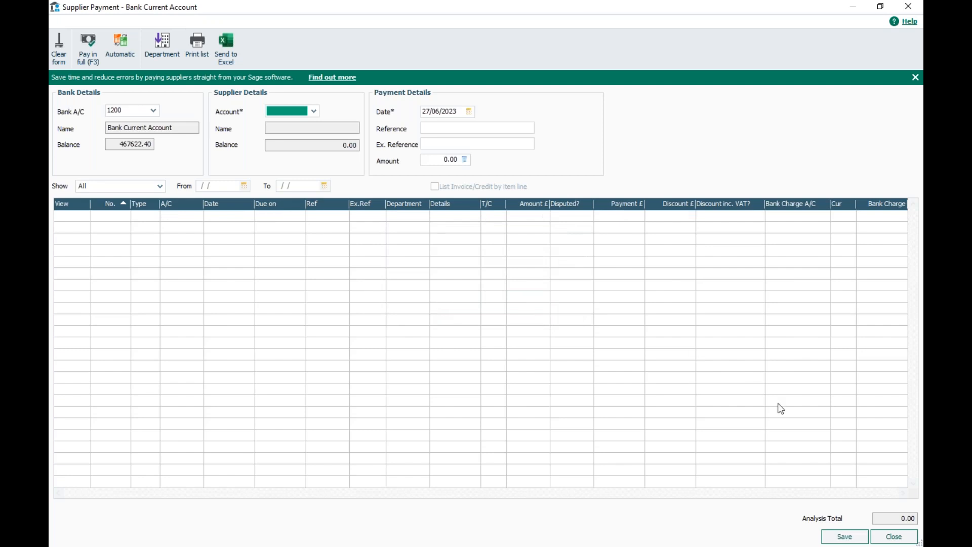
{"action": "left_click", "coordinate": [880, 538]}
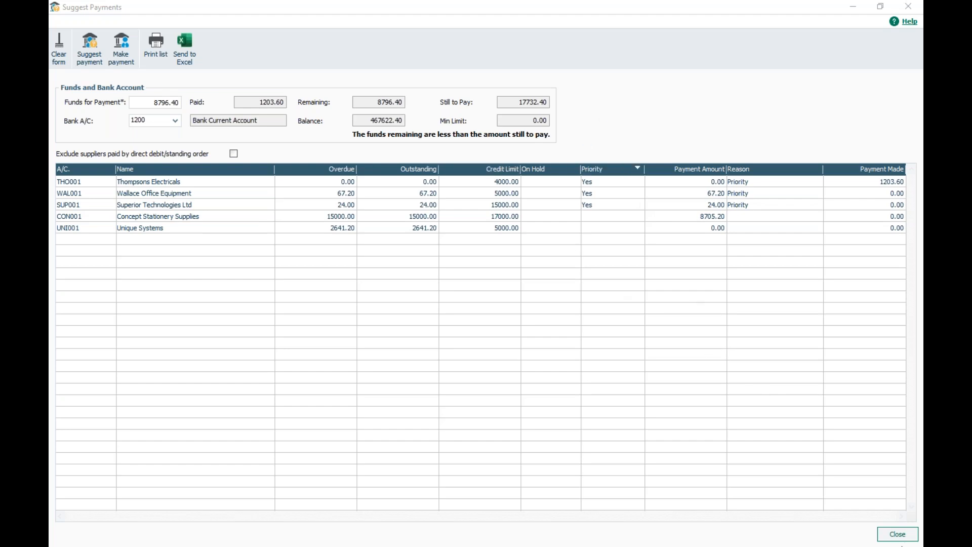
Close and reopen Suggest Payments to check which suppliers still need paying, and return to the supplier list.
{"action": "left_click", "coordinate": [898, 534]}
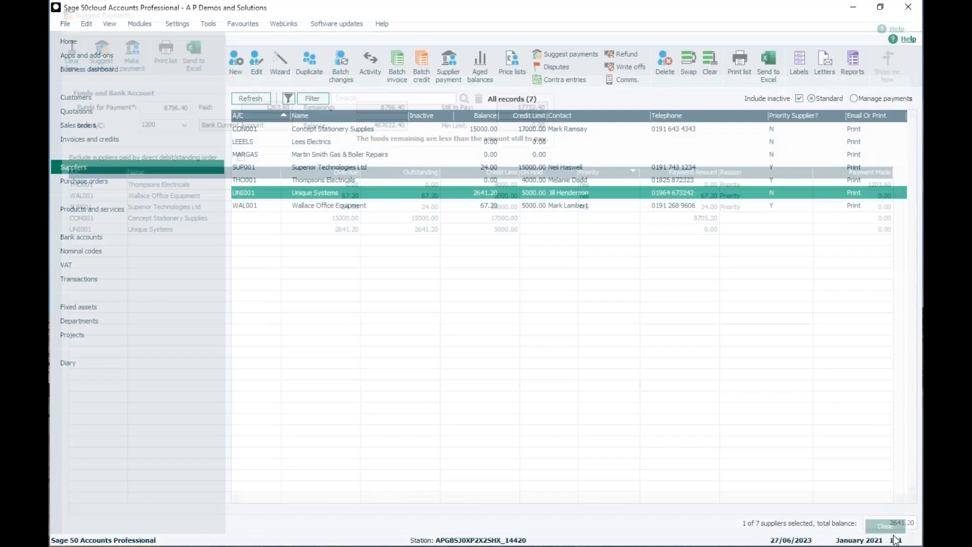
{"action": "left_click", "coordinate": [537, 58]}
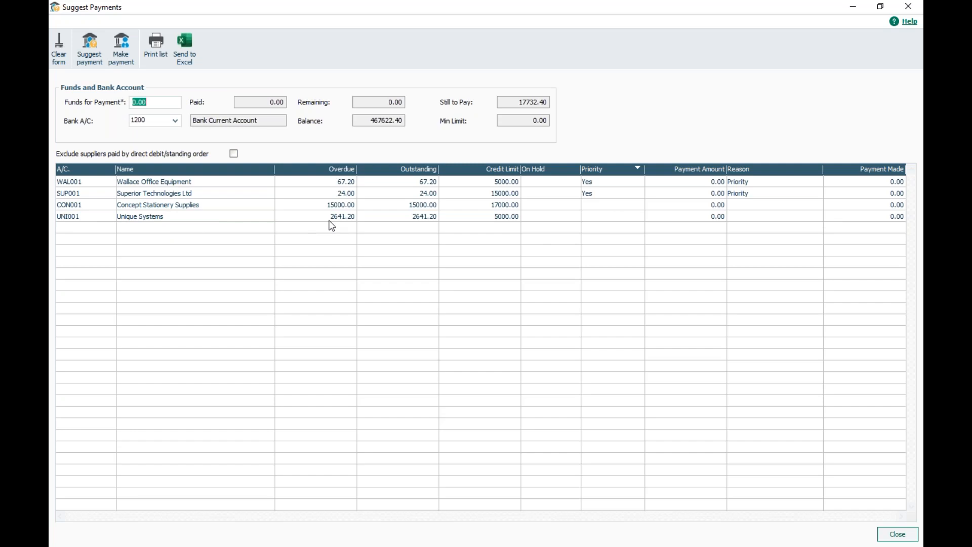
{"action": "left_click", "coordinate": [907, 8]}
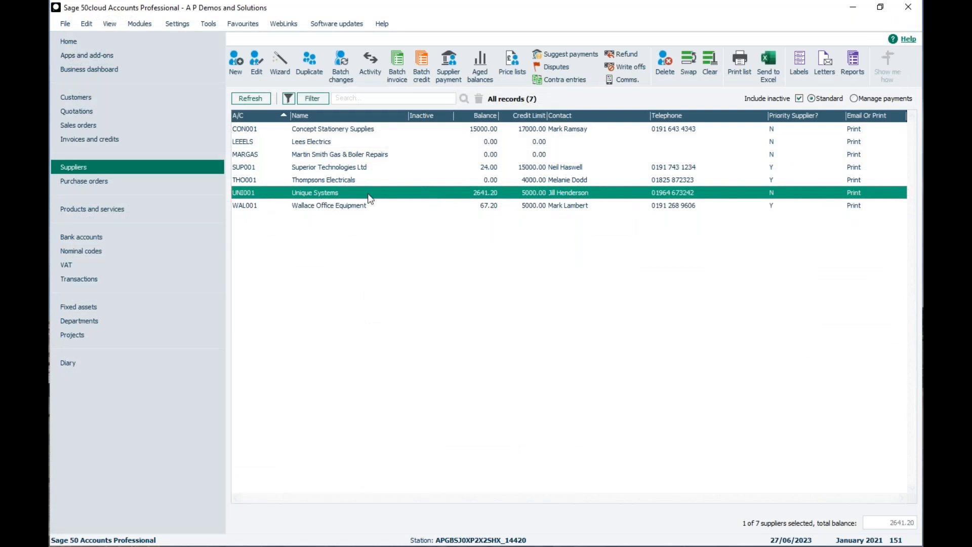
Start a supplier payment from bank account 1200 for Wallace Office Equipment (WAL001).
{"action": "left_click", "coordinate": [326, 208]}
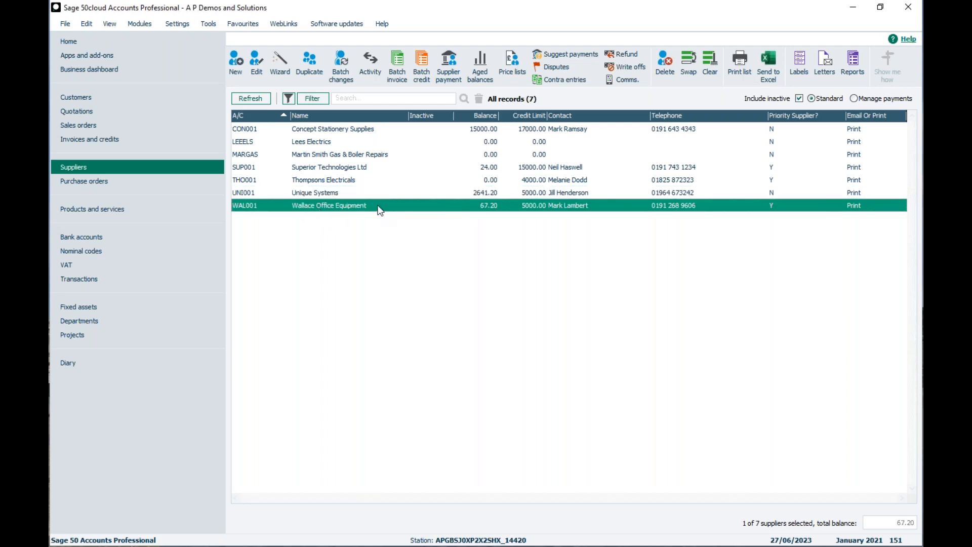
{"action": "left_click", "coordinate": [449, 65]}
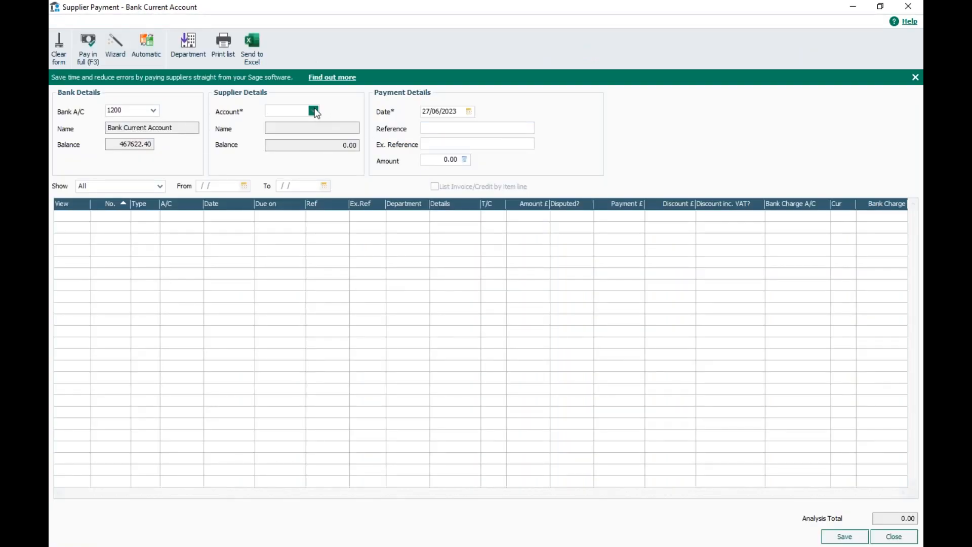
{"action": "left_click", "coordinate": [313, 111]}
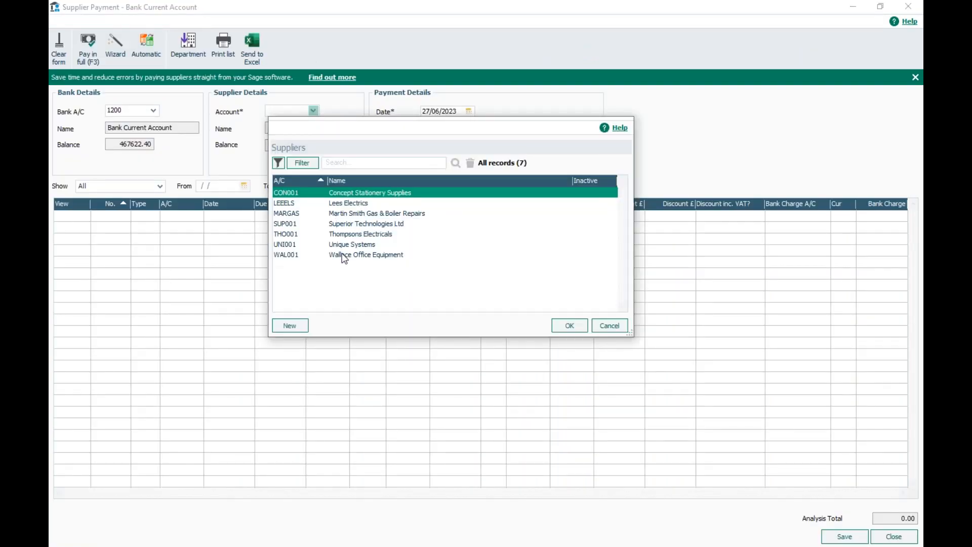
{"action": "double_click", "coordinate": [344, 255]}
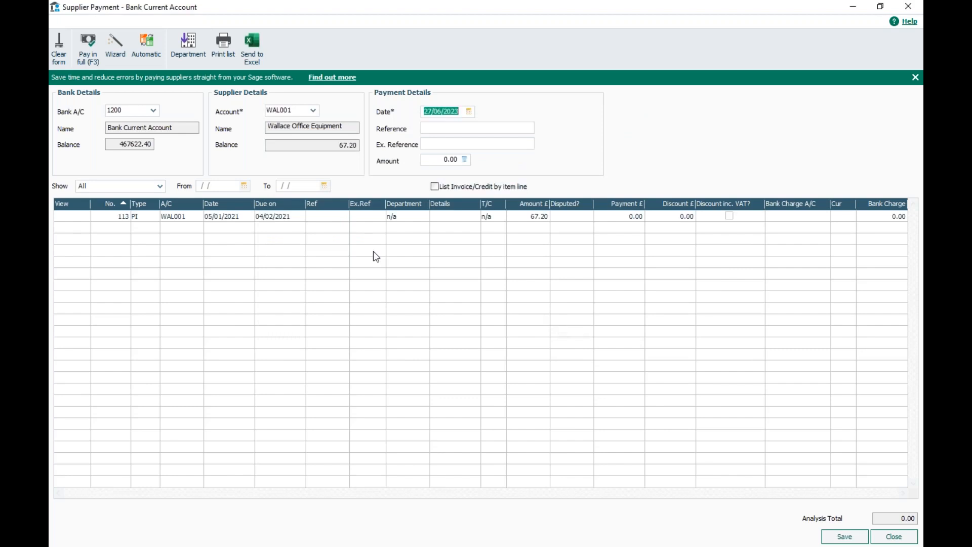
Set the payment amount to 67.20, post it as a payment on account with the date accepted, and close the payment window.
{"action": "left_click_drag", "start_coordinate": [447, 161], "coordinate": [381, 158]}
{"action": "type", "text": "67.20"}
{"action": "left_click", "coordinate": [841, 536]}
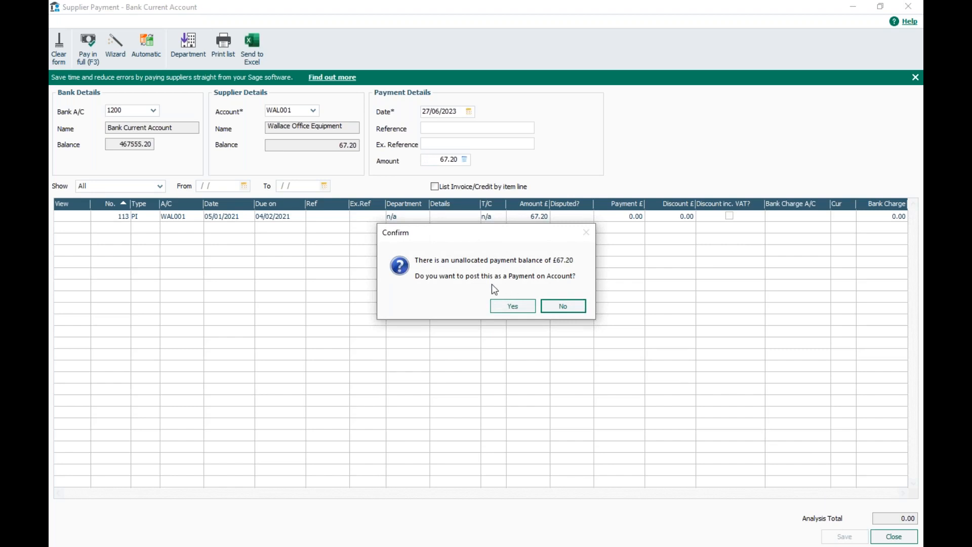
{"action": "left_click", "coordinate": [503, 310]}
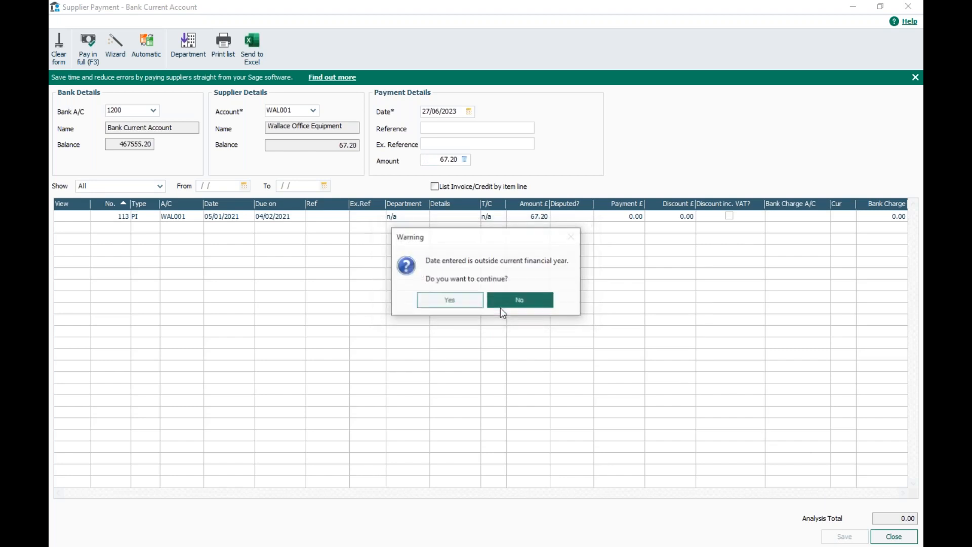
{"action": "left_click", "coordinate": [445, 301]}
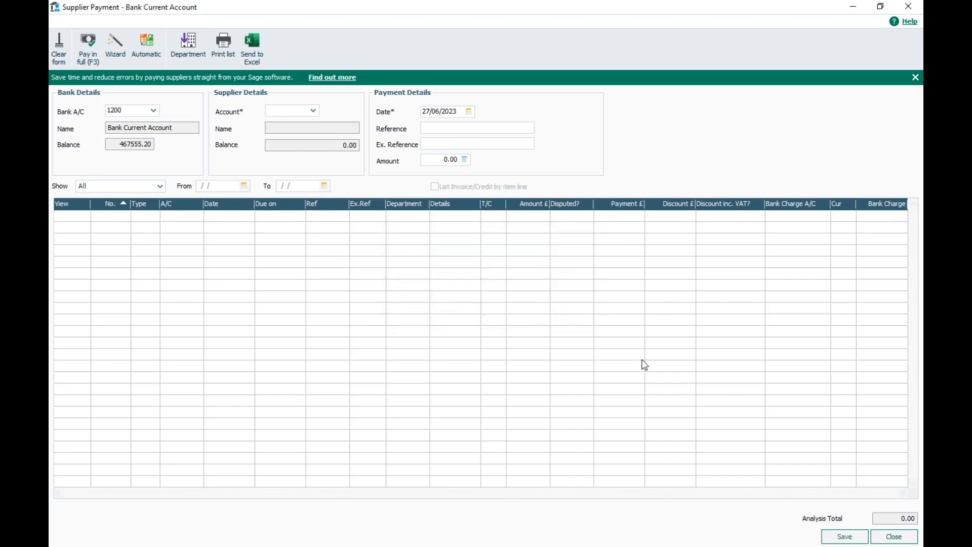
{"action": "left_click", "coordinate": [889, 539]}
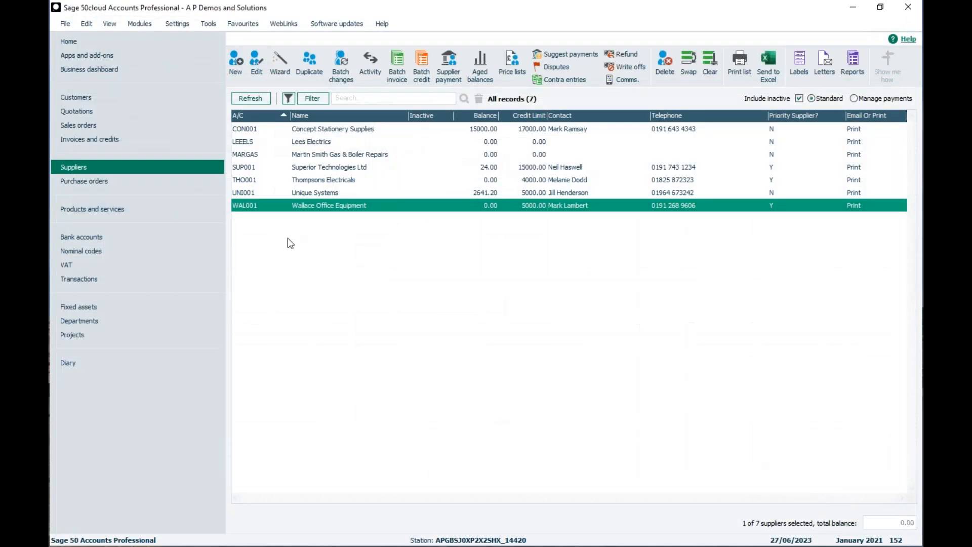
Reopen Suggest Payments and read the section on recording suggested payments to suppliers in the Suppliers Credit Control help guide.
{"action": "left_click", "coordinate": [562, 56]}
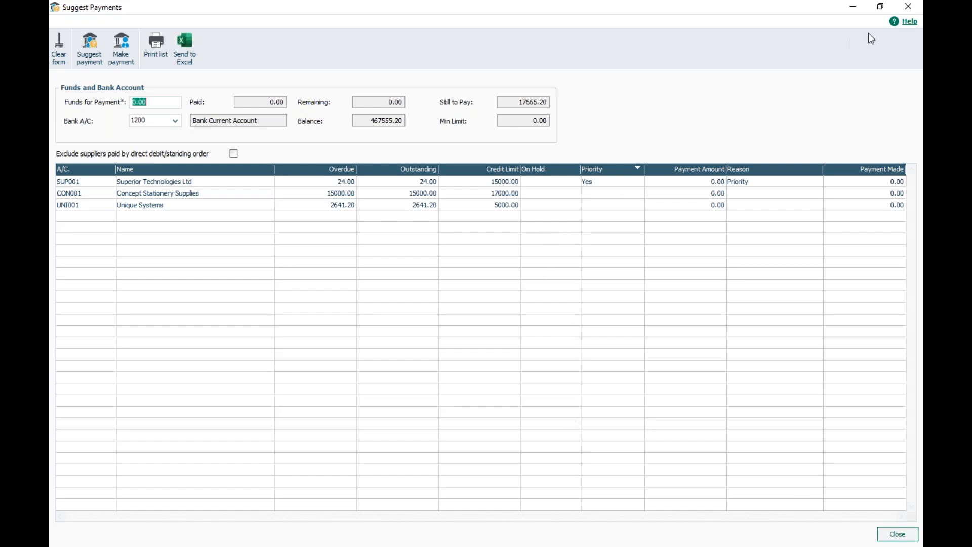
{"action": "left_click", "coordinate": [906, 28]}
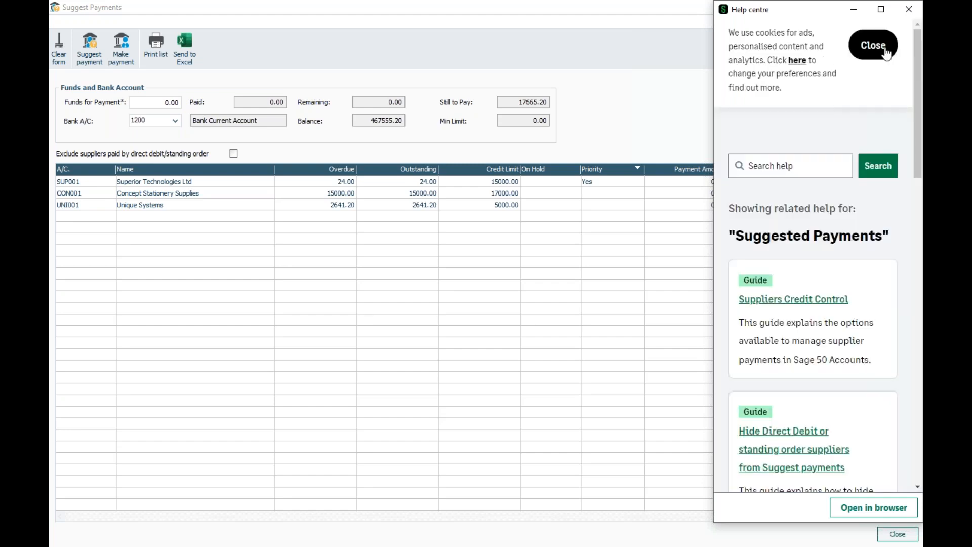
{"action": "left_click", "coordinate": [885, 48]}
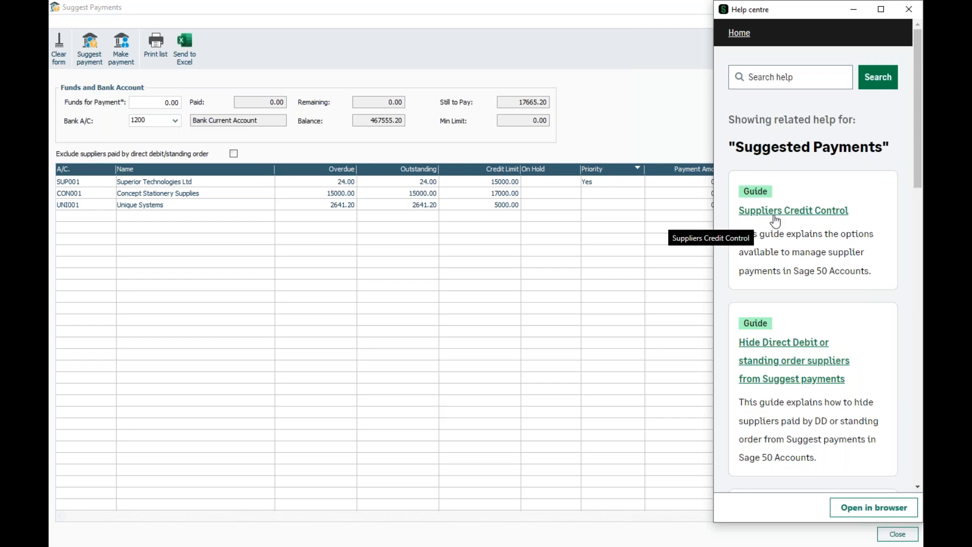
{"action": "left_click", "coordinate": [835, 217]}
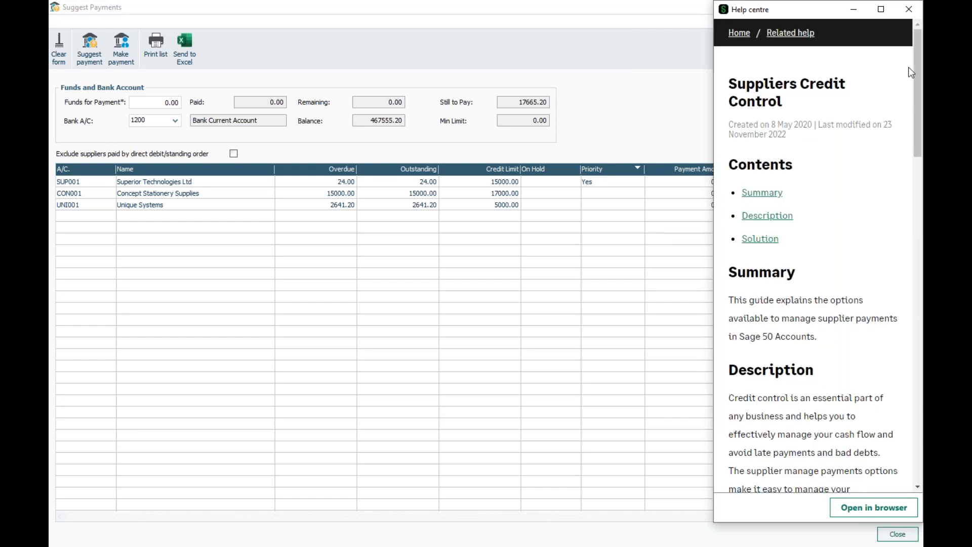
{"action": "left_click_drag", "start_coordinate": [916, 57], "coordinate": [921, 276]}
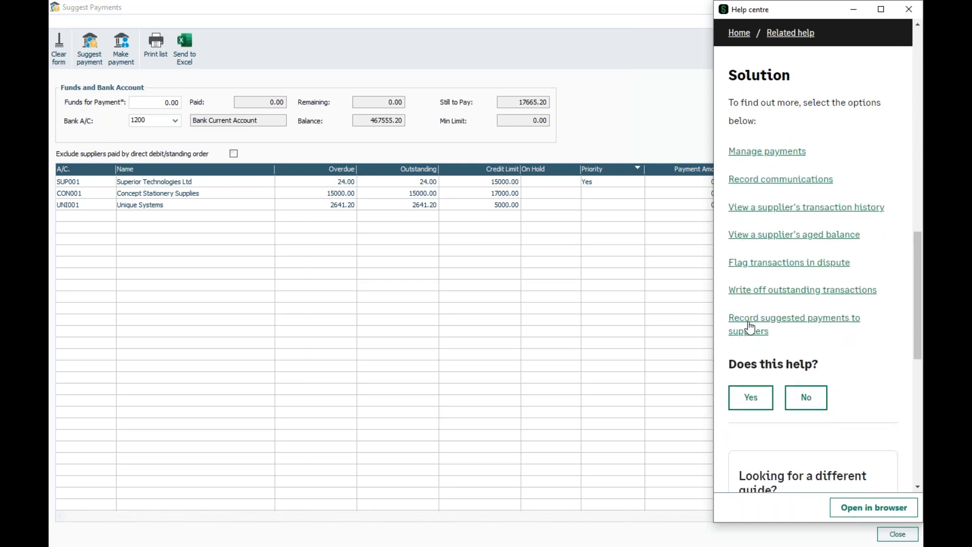
{"action": "left_click", "coordinate": [846, 319]}
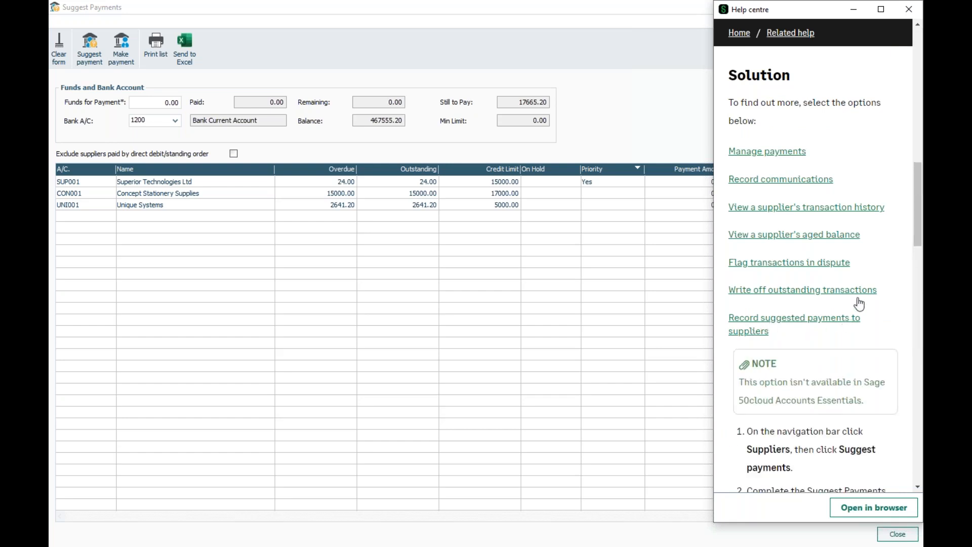
{"action": "left_click_drag", "start_coordinate": [918, 199], "coordinate": [918, 257]}
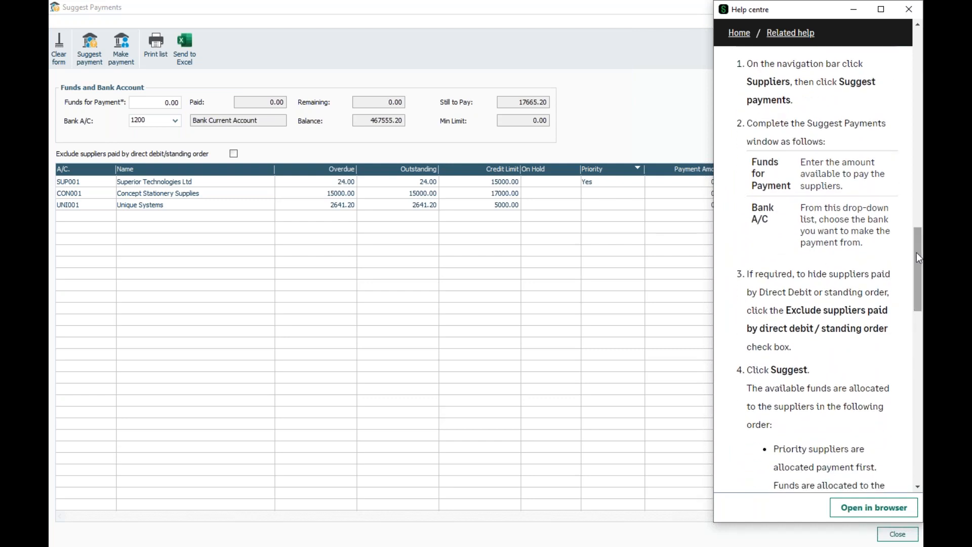
{"action": "left_click", "coordinate": [200, 295]}
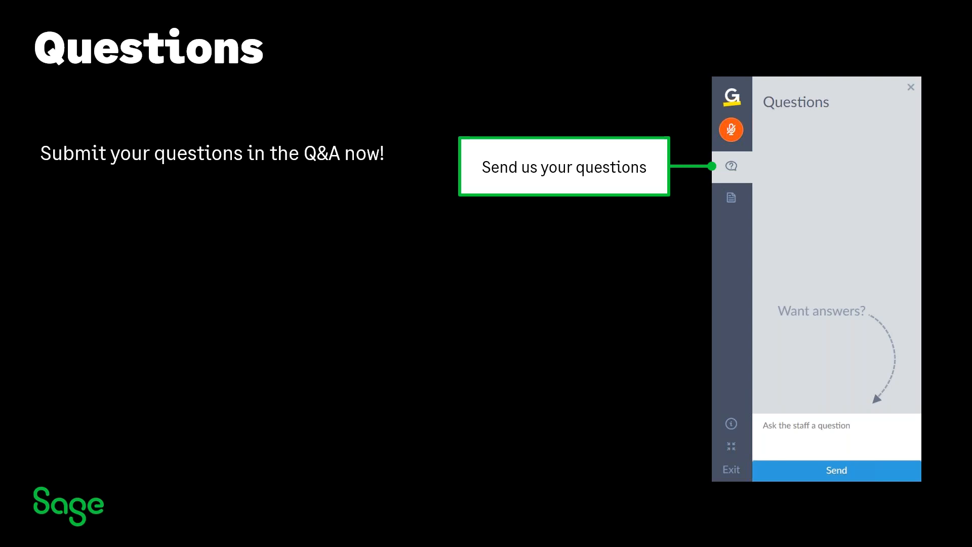
{"action": "key", "text": "Right"}
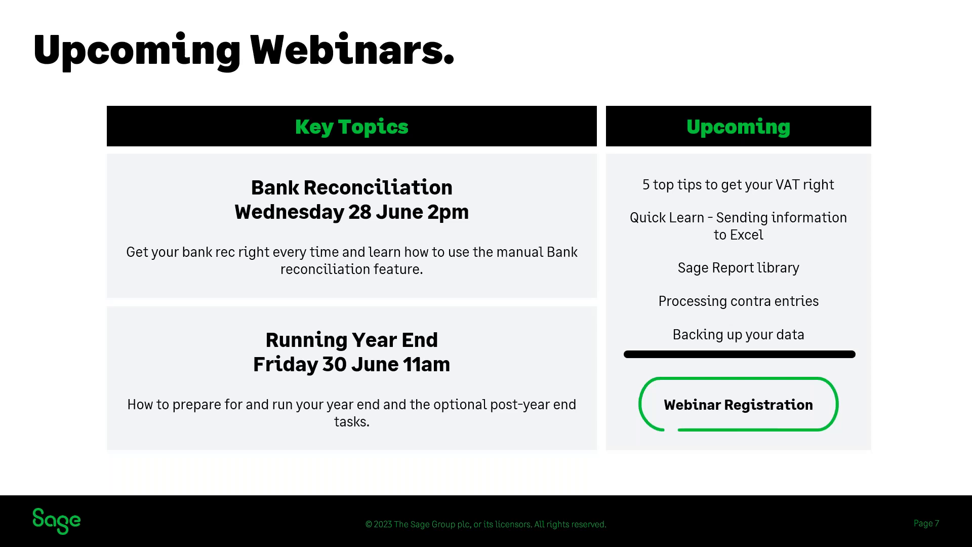